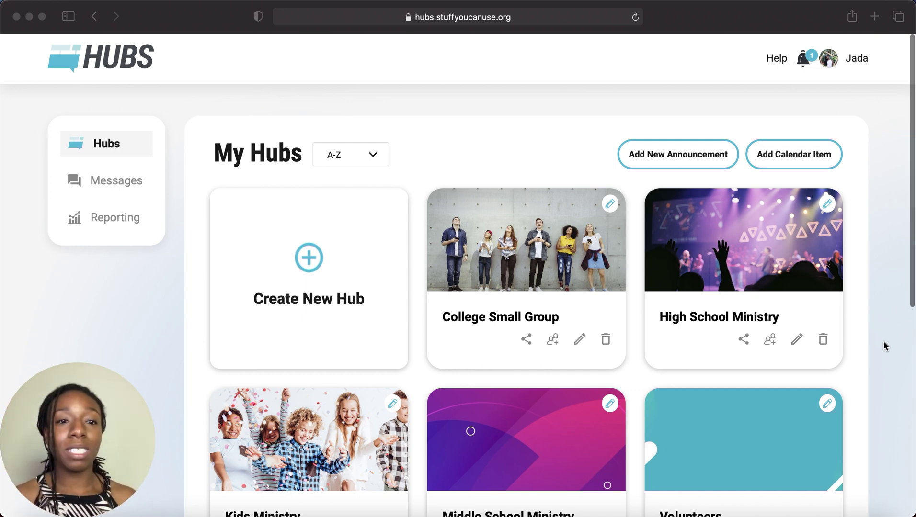
# - Open the High School Ministry hub from My Hubs and head to managing its members
pyautogui.scroll(-8, 884, 346)
pyautogui.scroll(7, 883, 346)
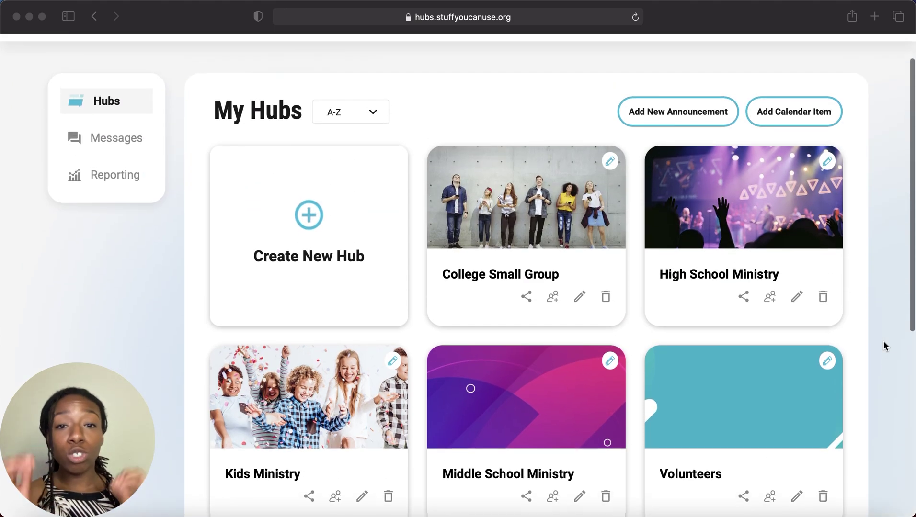
pyautogui.scroll(2, 884, 346)
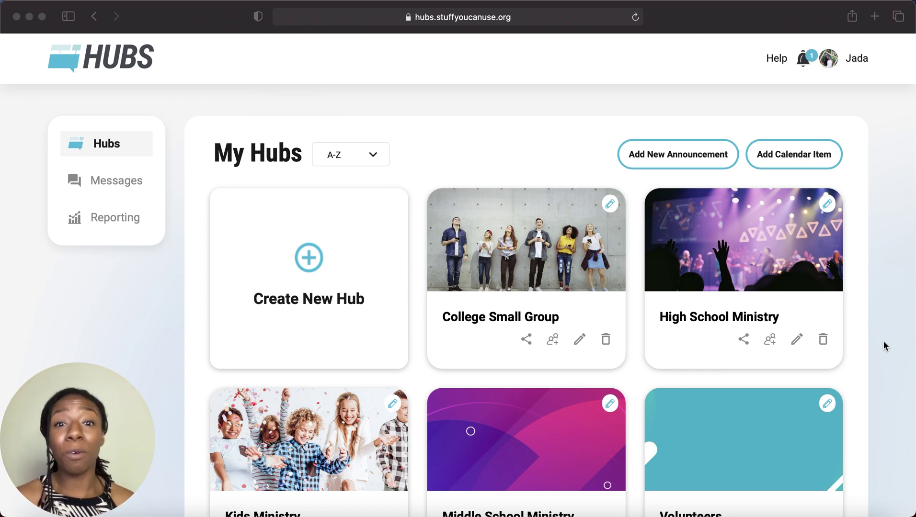
pyautogui.scroll(-4, 884, 346)
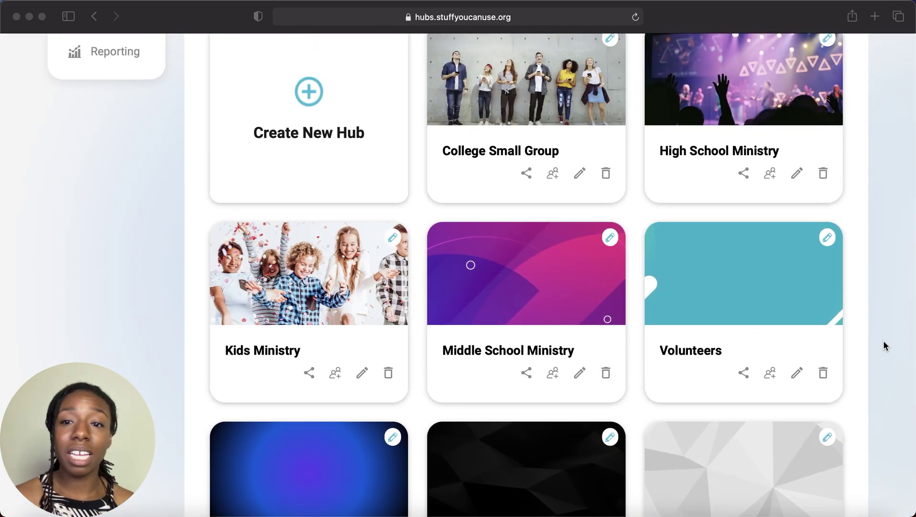
pyautogui.click(741, 123)
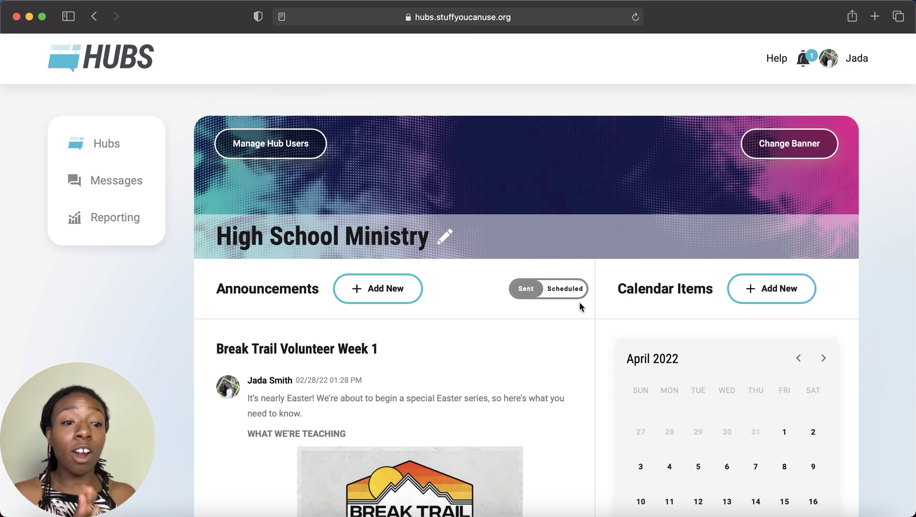
pyautogui.click(262, 141)
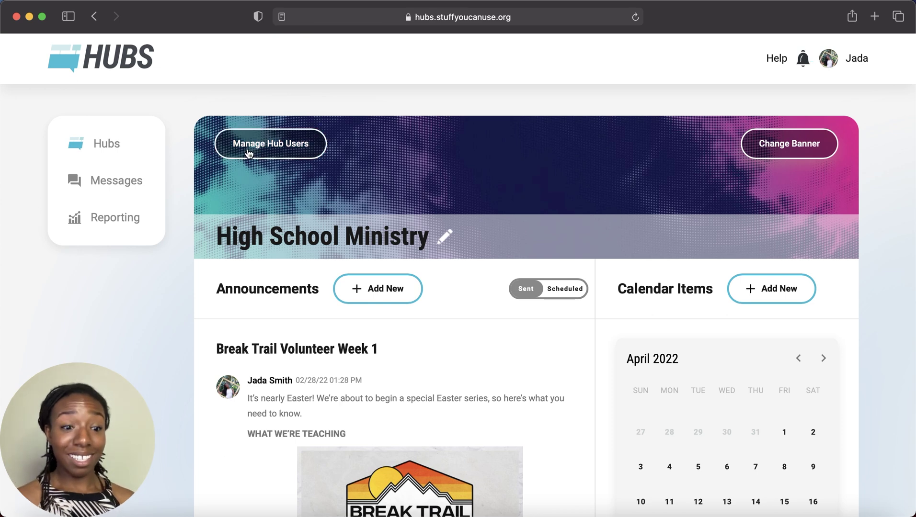
# - Open Manage Hub Users, check the member type choices, and review pending invitations and Hub User members
pyautogui.click(249, 153)
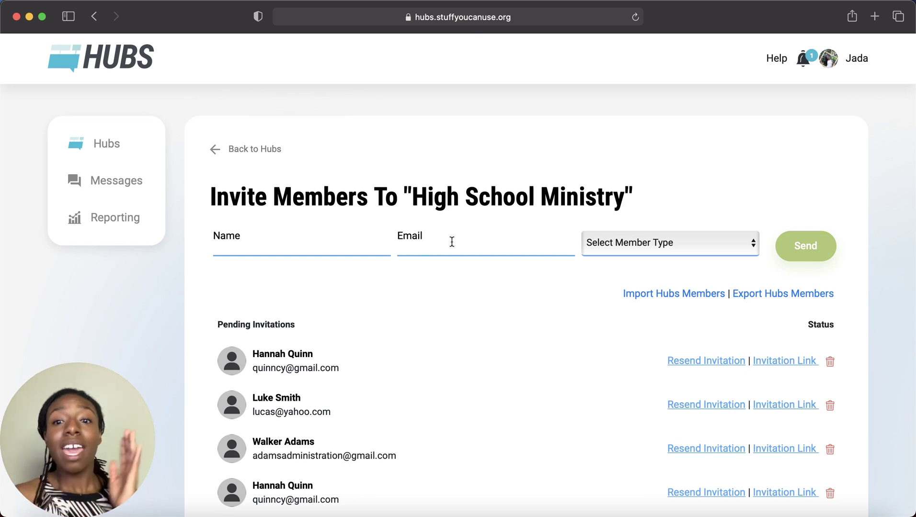
pyautogui.click(727, 243)
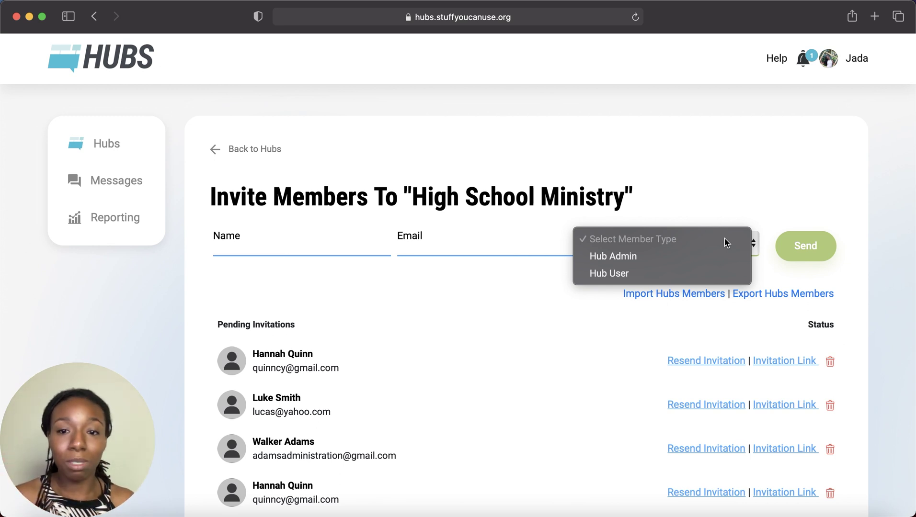
pyautogui.click(682, 200)
pyautogui.scroll(-2, 679, 258)
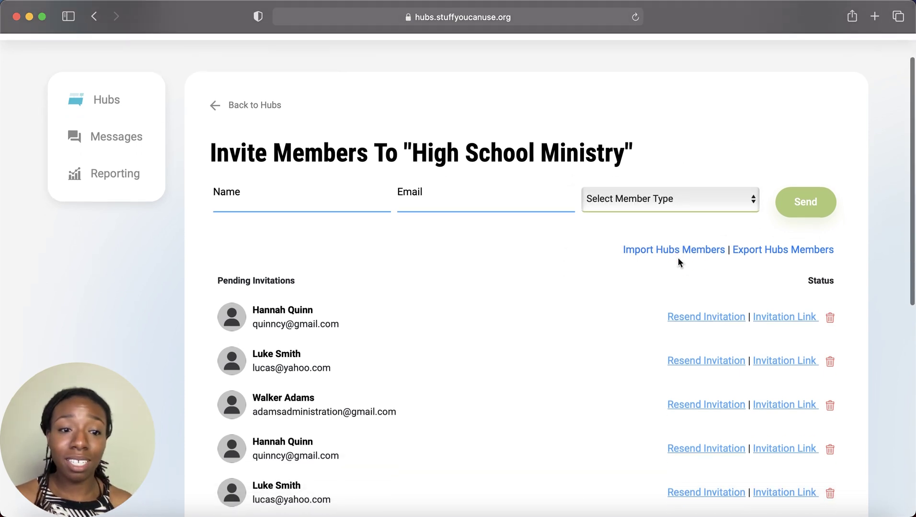
pyautogui.scroll(-5, 678, 259)
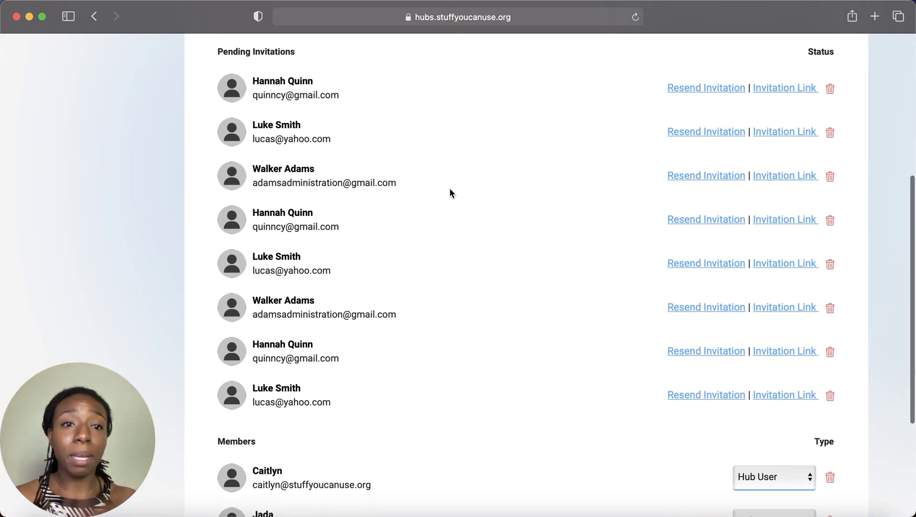
pyautogui.scroll(-4, 450, 188)
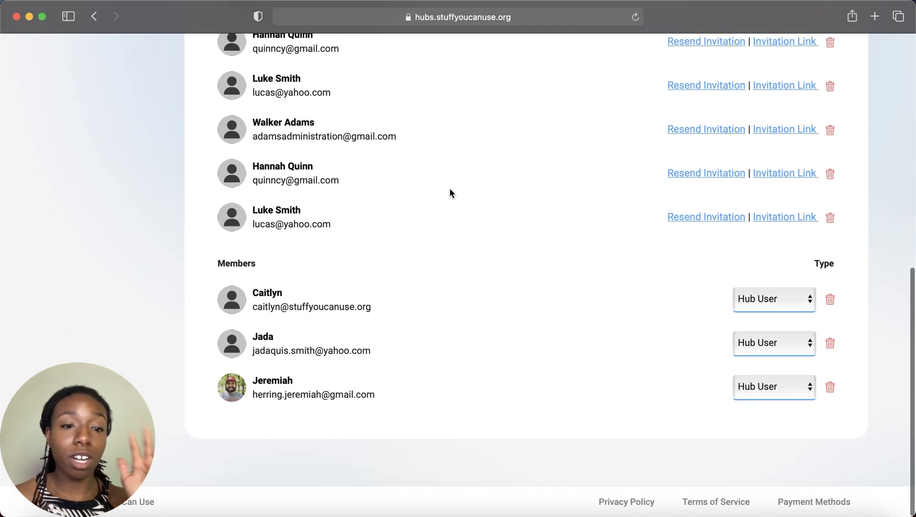
pyautogui.scroll(4, 450, 190)
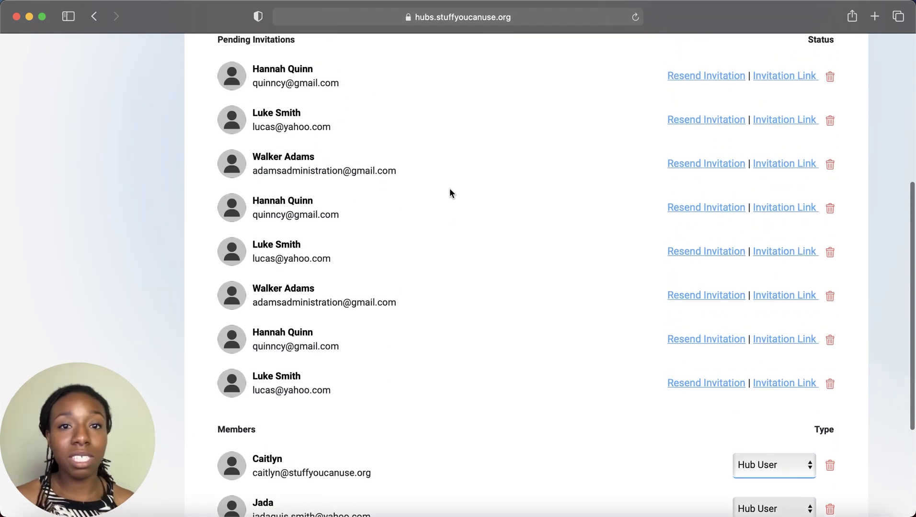
pyautogui.scroll(6, 449, 192)
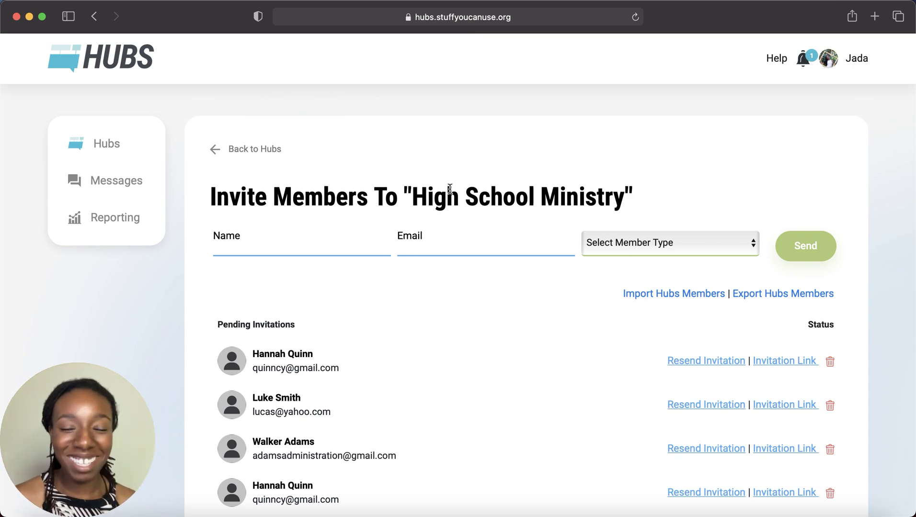
# - Return to the hub and open Change Banner, browsing its colour, upload and preset image options
pyautogui.click(219, 150)
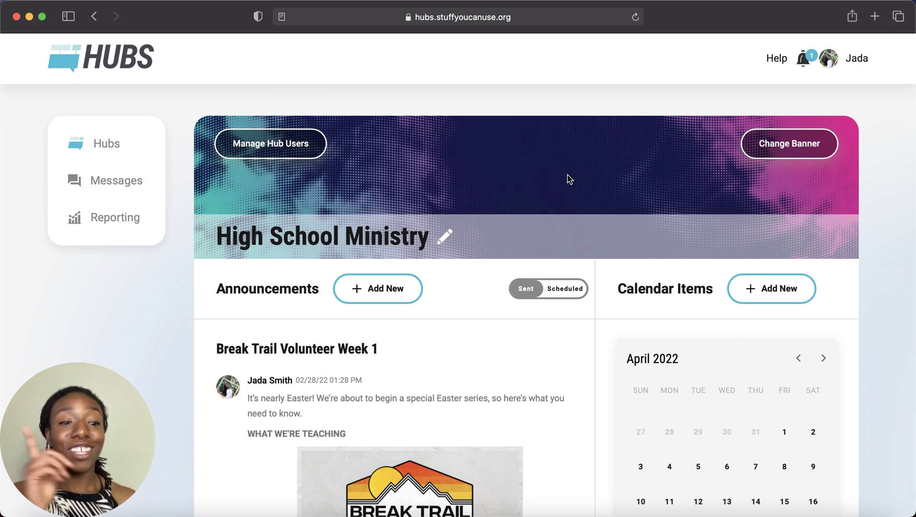
pyautogui.click(795, 145)
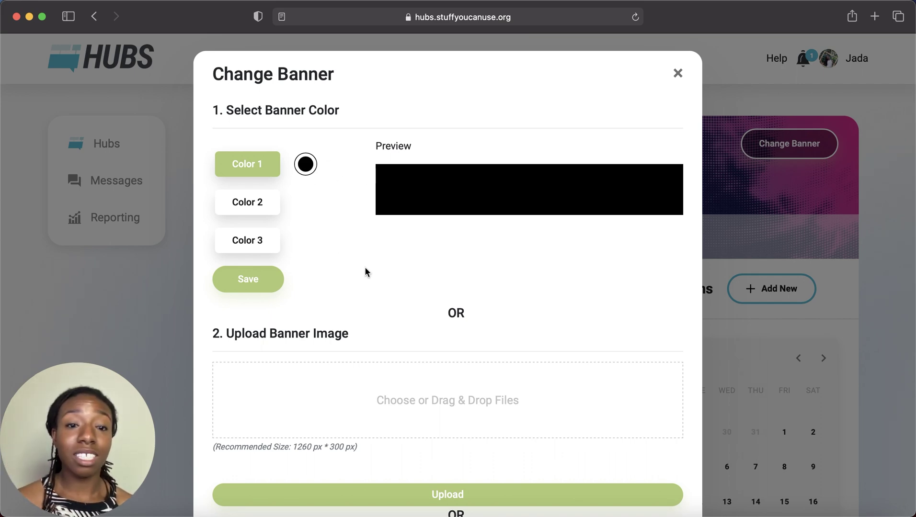
pyautogui.scroll(-2, 366, 271)
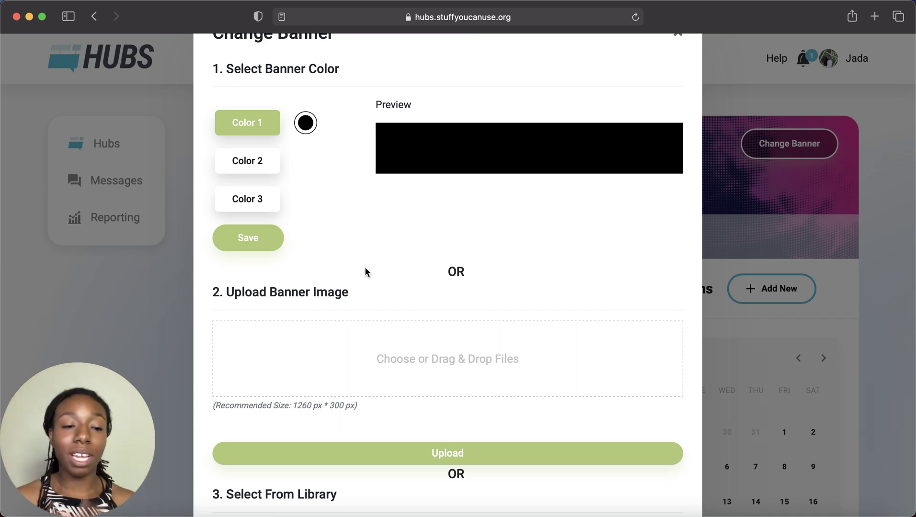
pyautogui.scroll(-3, 366, 272)
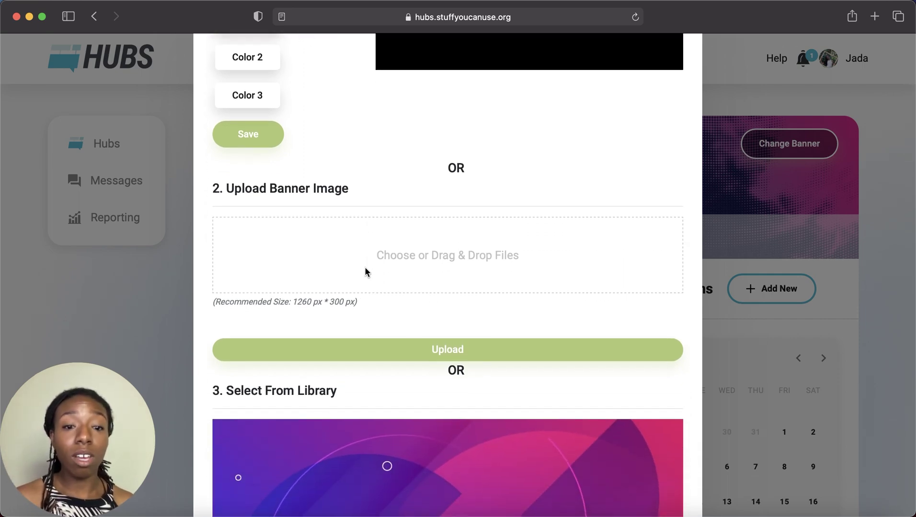
pyautogui.scroll(-7, 366, 272)
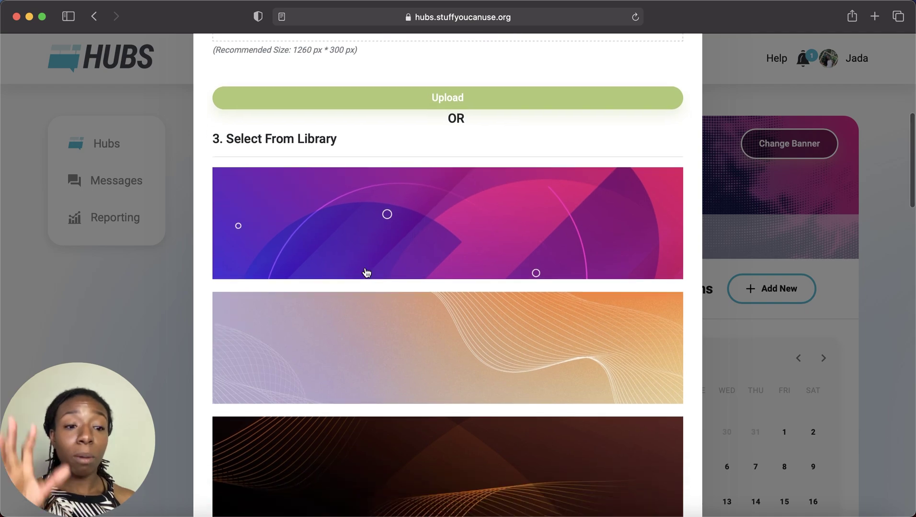
pyautogui.scroll(-20, 366, 272)
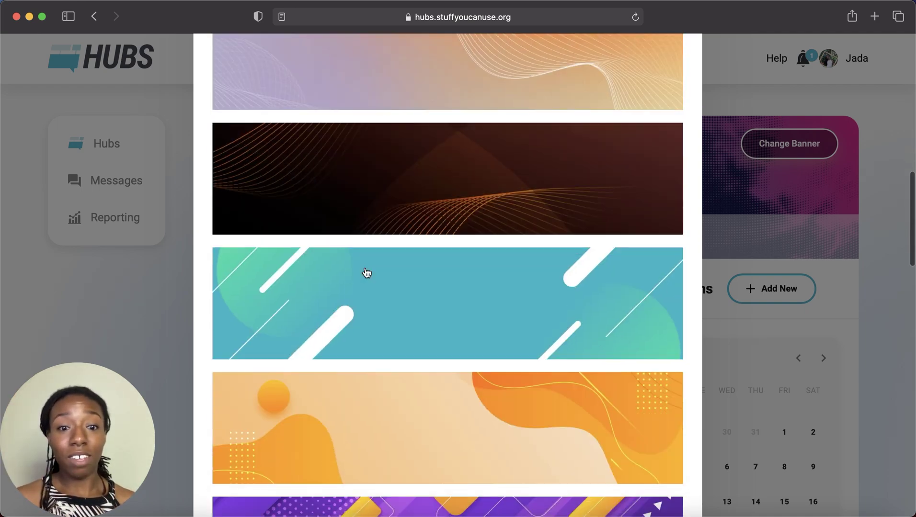
pyautogui.scroll(8, 366, 272)
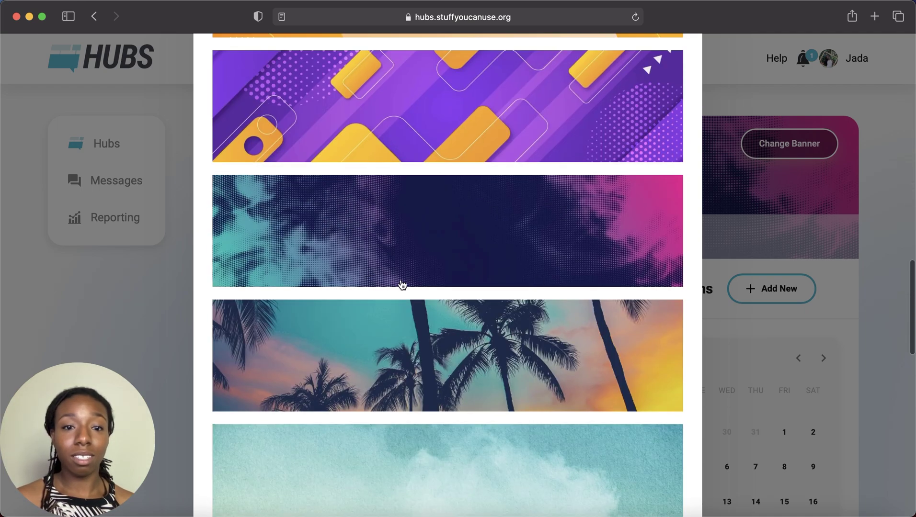
pyautogui.scroll(-20, 430, 258)
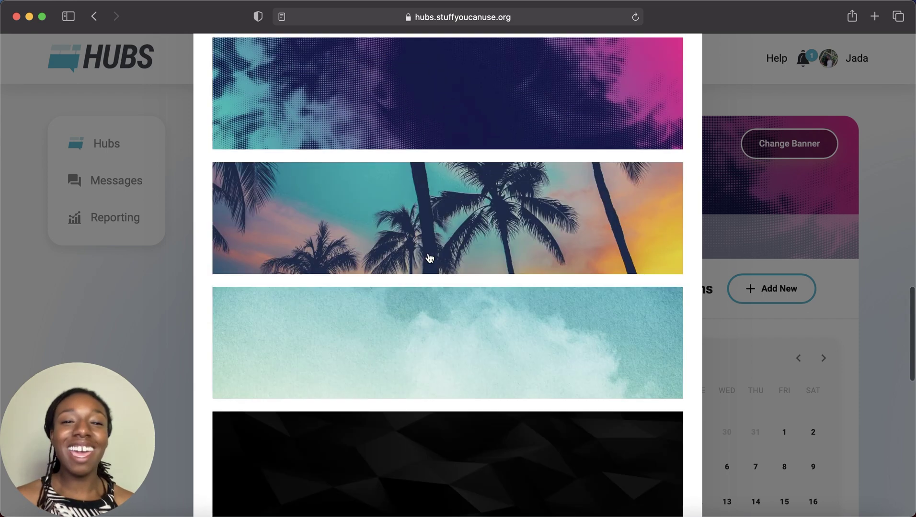
pyautogui.scroll(15, 429, 258)
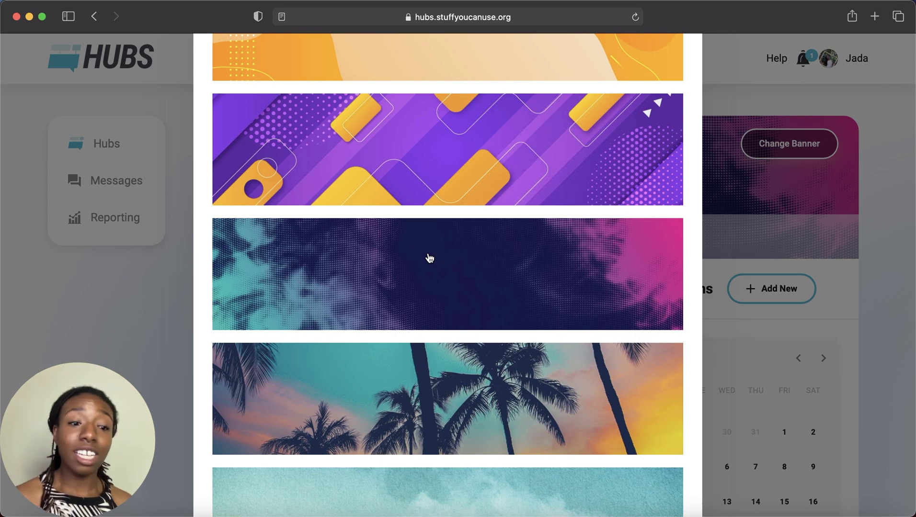
pyautogui.click(429, 258)
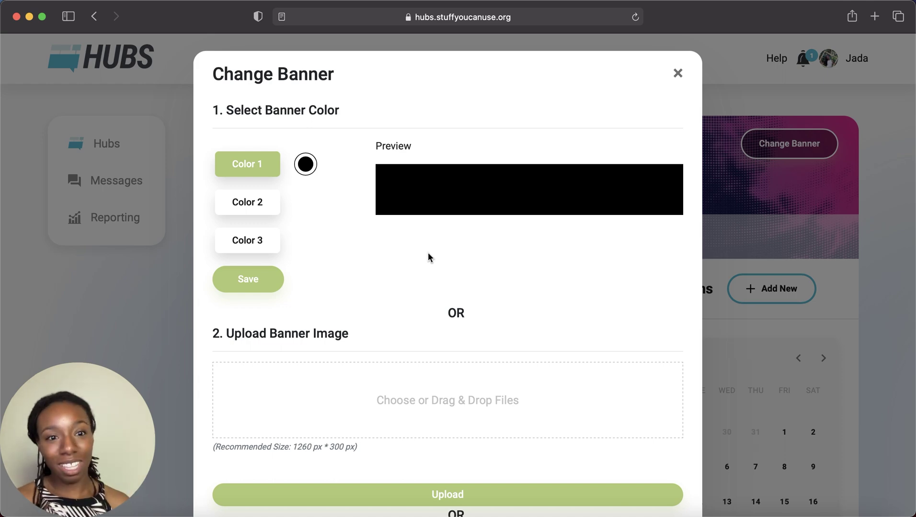
# - Close the Change Banner dialog and scroll down to the April 2022 calendar
pyautogui.click(677, 74)
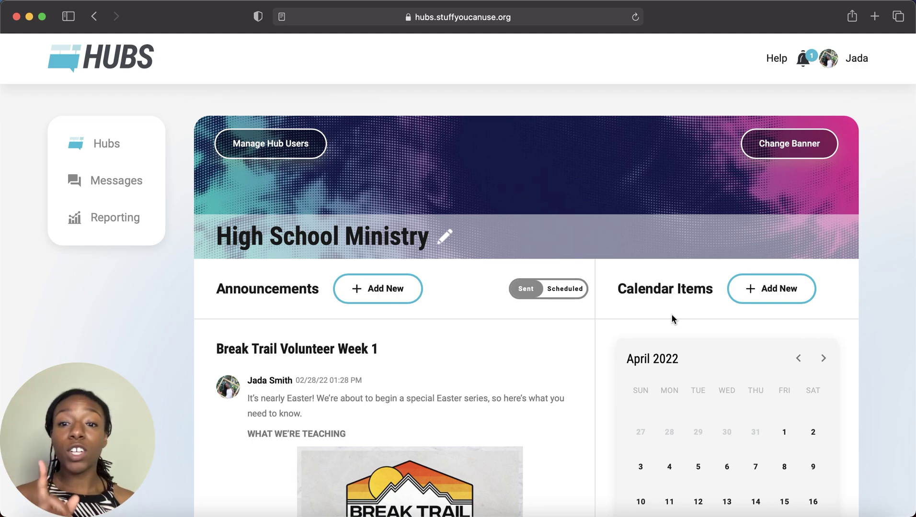
pyautogui.scroll(-5, 672, 317)
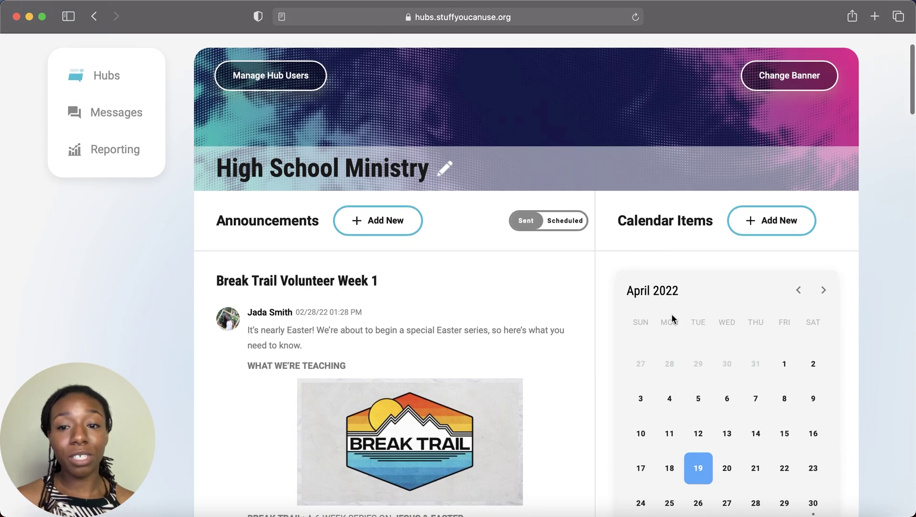
pyautogui.scroll(-2, 673, 317)
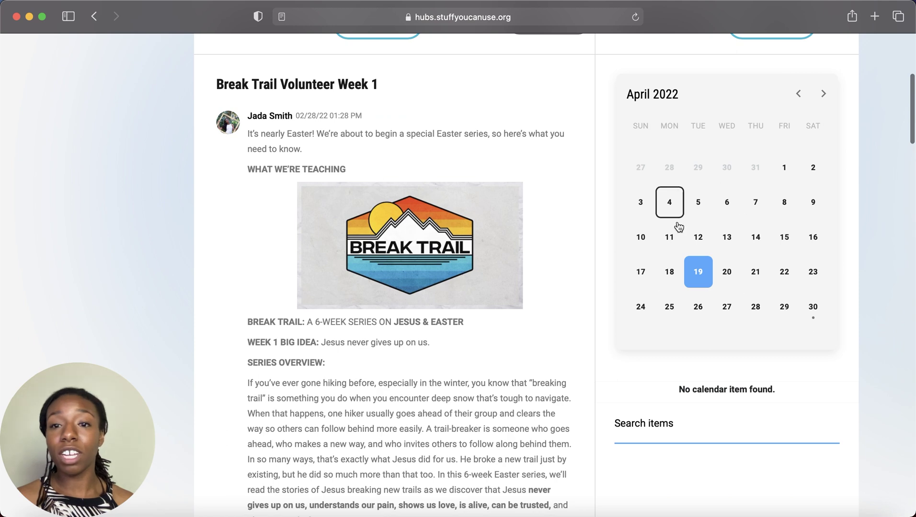
pyautogui.scroll(-1, 757, 258)
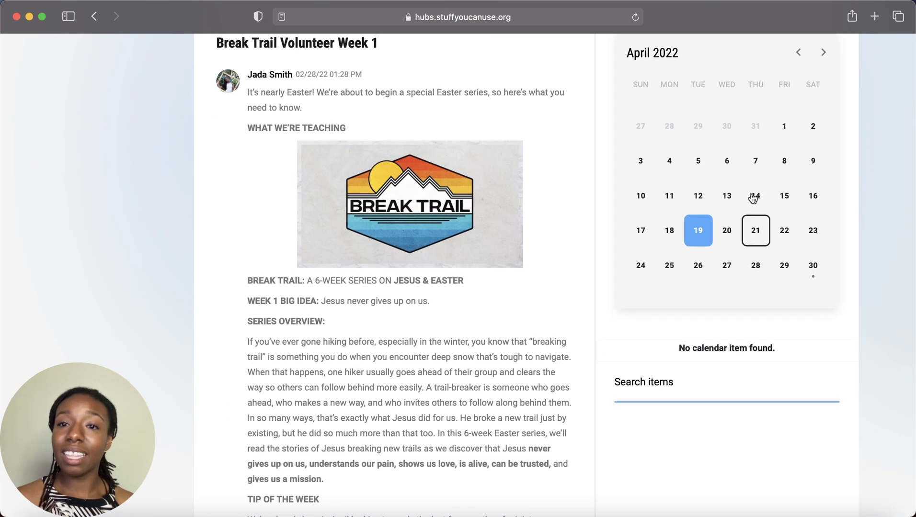
pyautogui.scroll(-2, 704, 235)
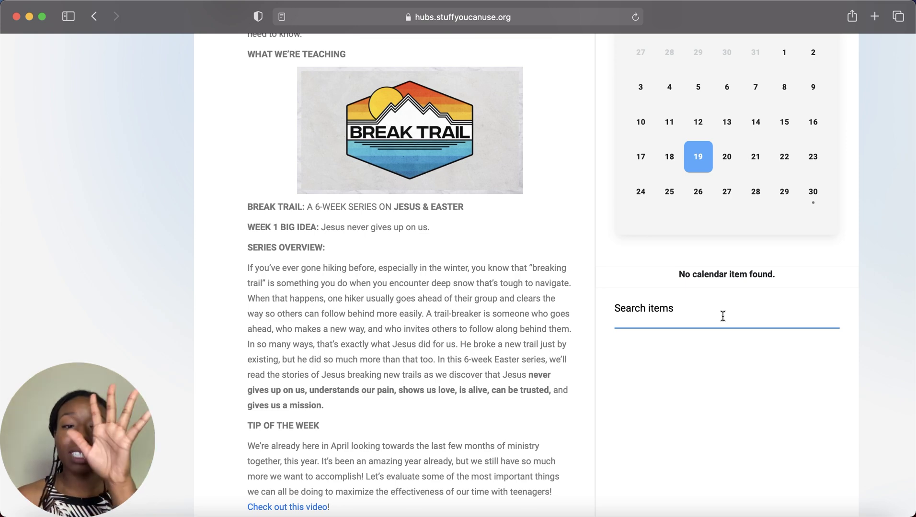
pyautogui.scroll(3, 723, 316)
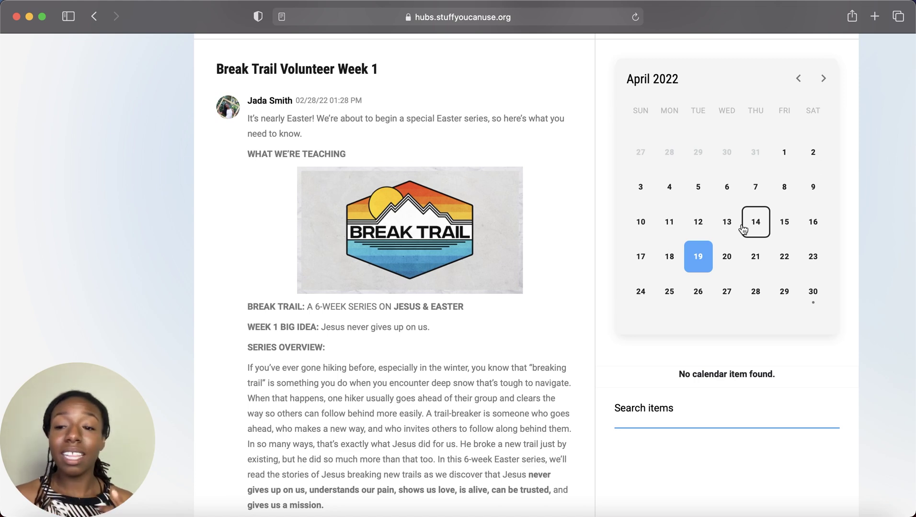
# - Open the April 30 'I Have Questions Week 2' event and scroll through its details and PDFs
pyautogui.click(817, 305)
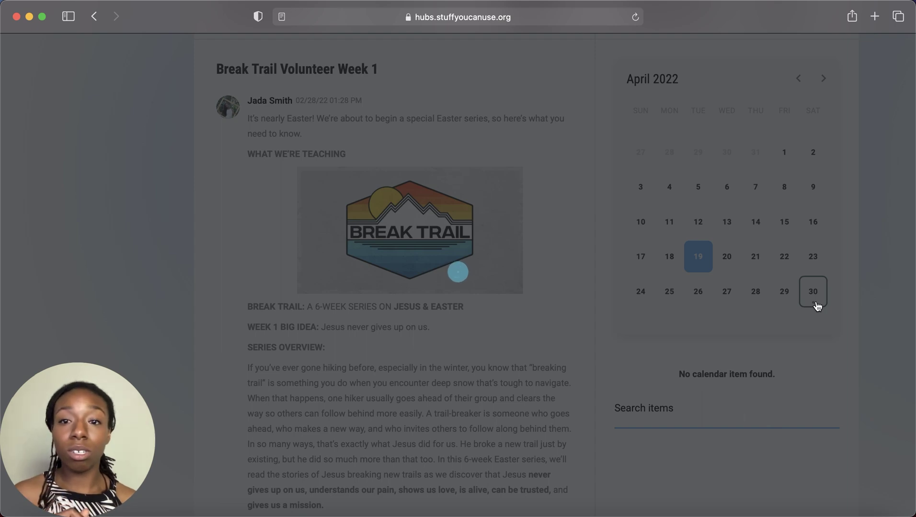
pyautogui.scroll(-3, 817, 306)
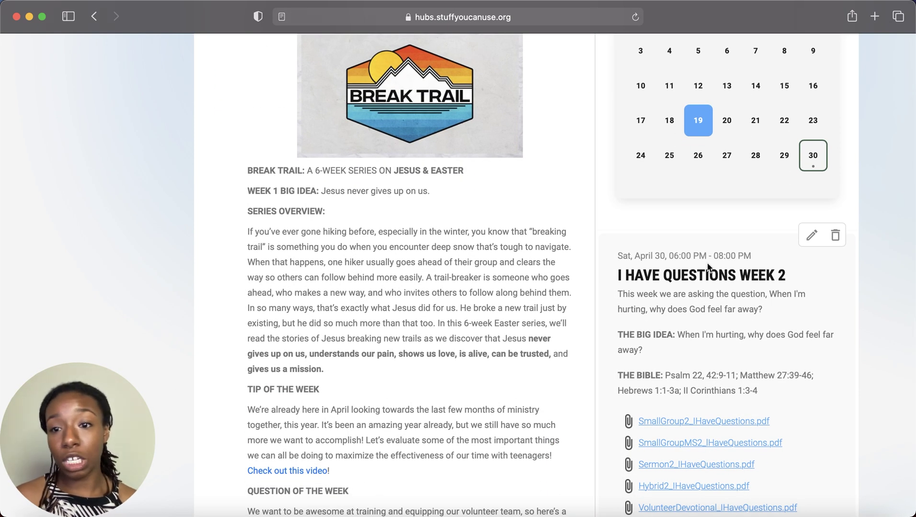
pyautogui.scroll(-2, 703, 263)
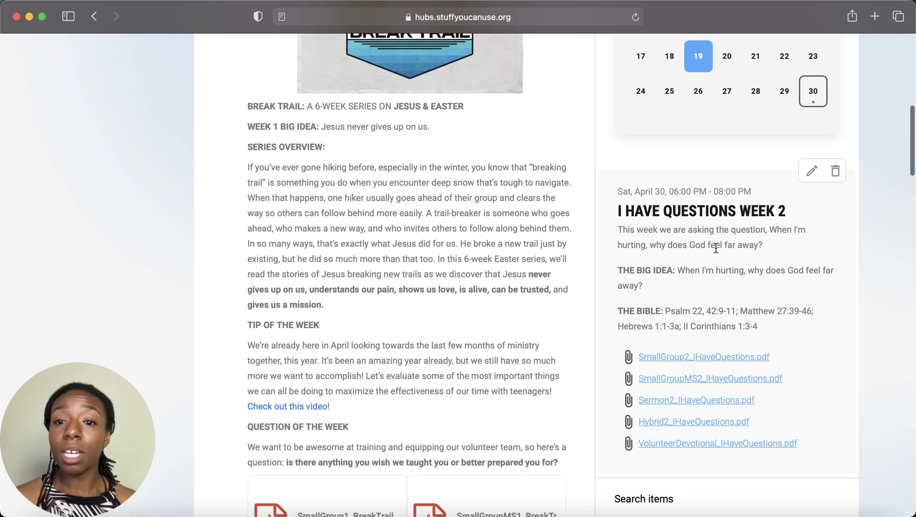
pyautogui.scroll(-3, 710, 257)
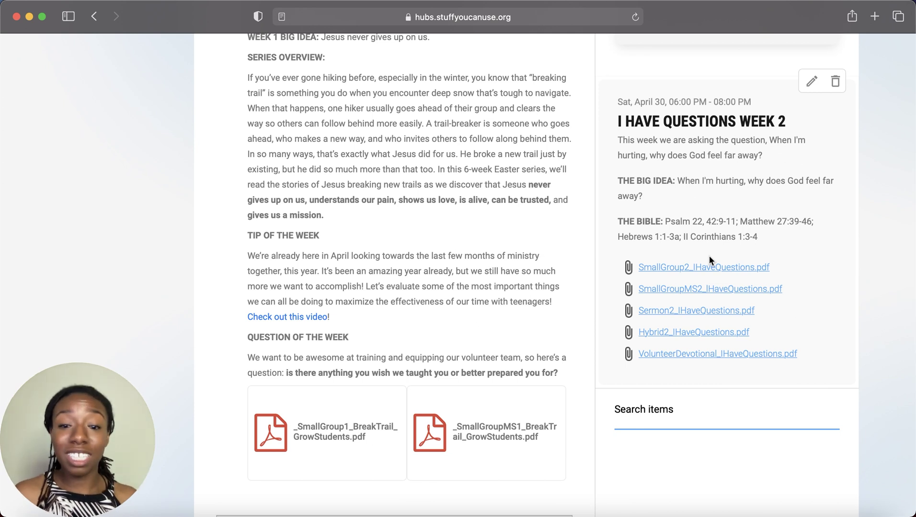
pyautogui.scroll(-2, 709, 259)
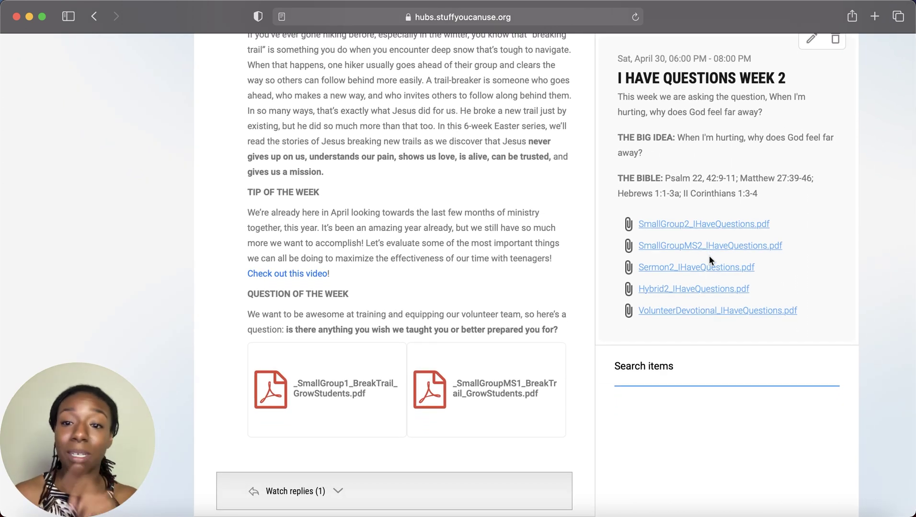
pyautogui.scroll(-1, 688, 240)
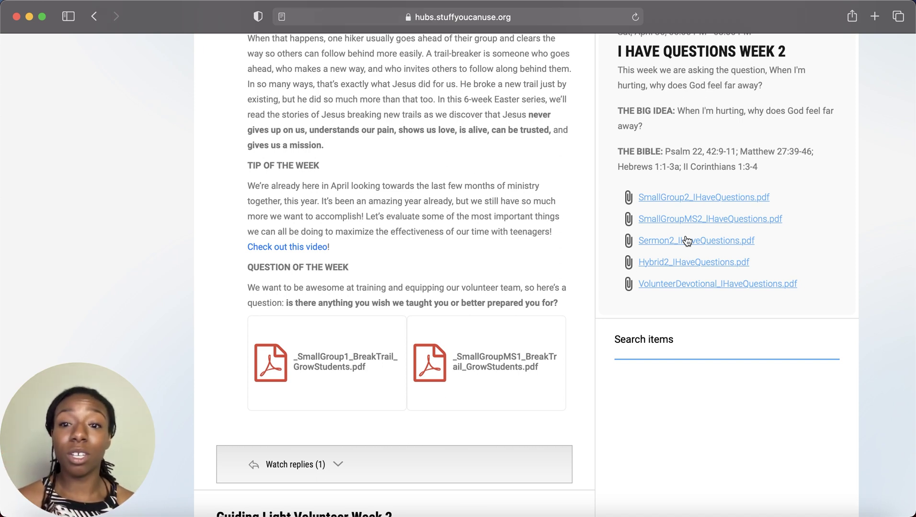
pyautogui.scroll(2, 679, 237)
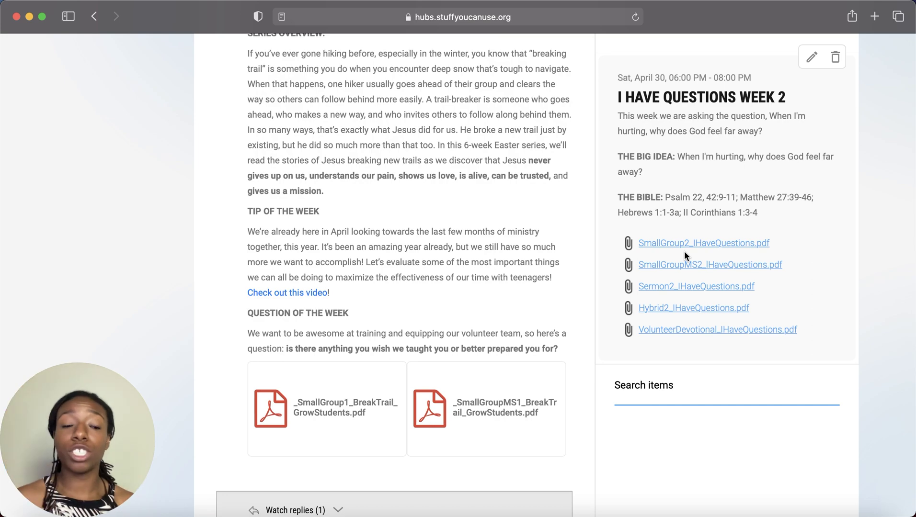
pyautogui.click(685, 244)
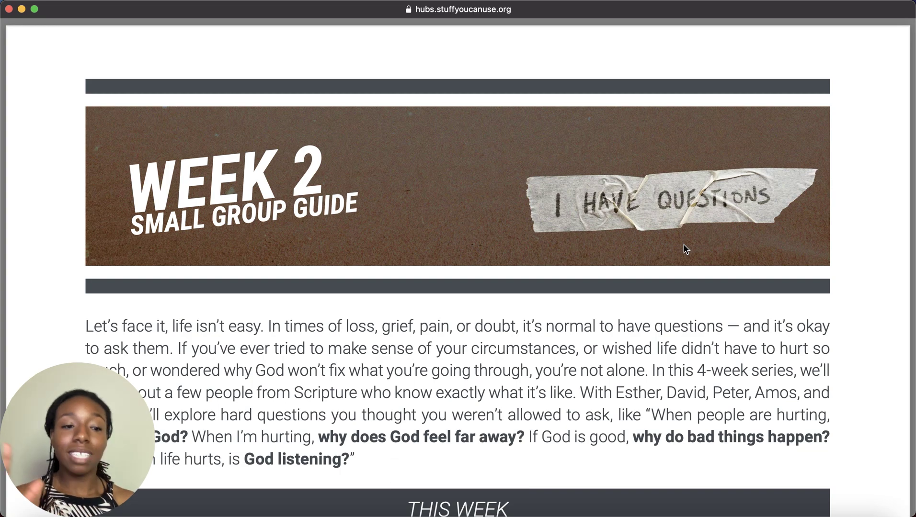
pyautogui.scroll(-12, 684, 247)
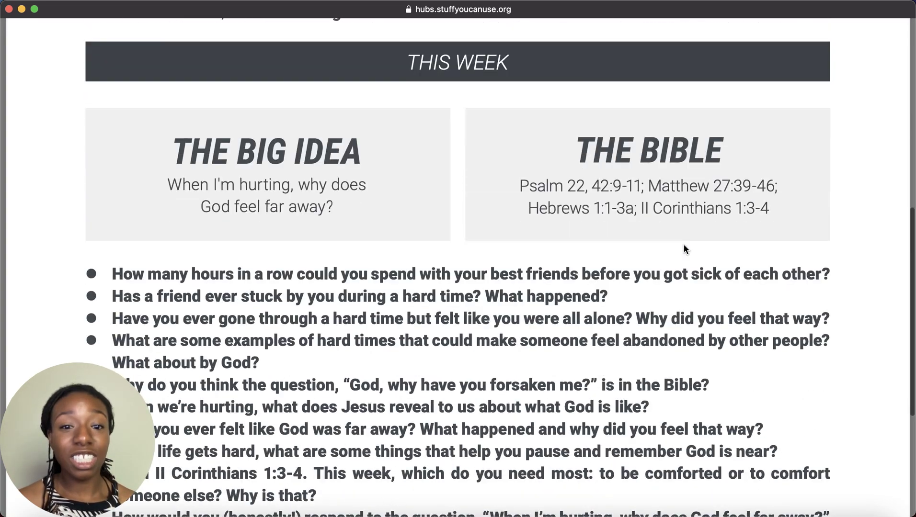
pyautogui.scroll(12, 683, 247)
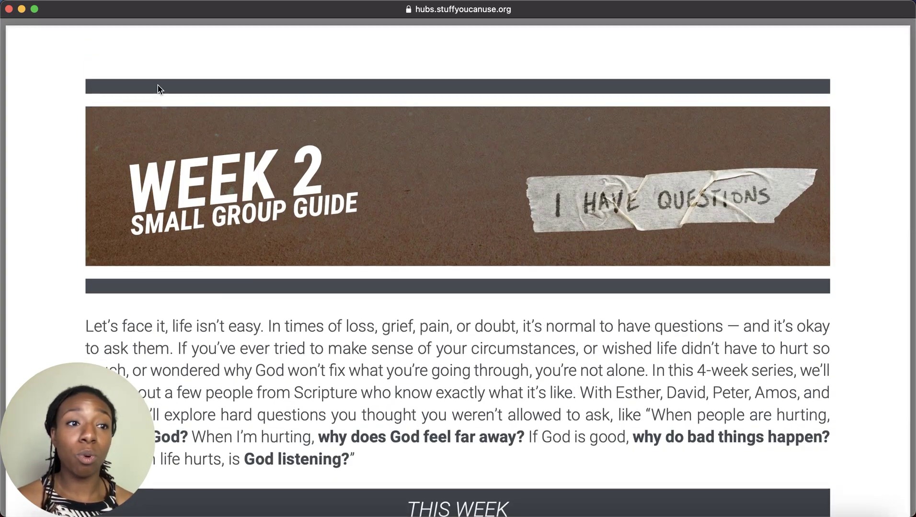
pyautogui.click(9, 10)
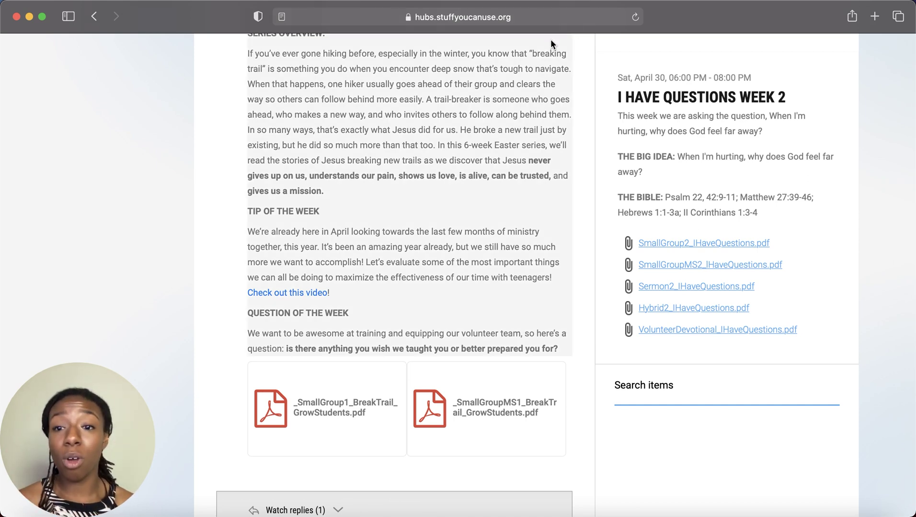
pyautogui.scroll(15, 615, 123)
pyautogui.scroll(-1, 615, 124)
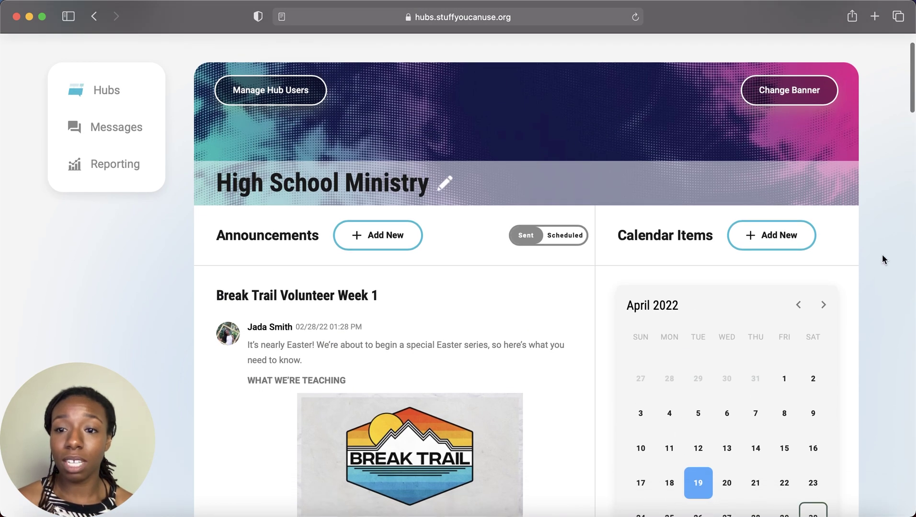
# - Add a new calendar item, choosing the typical Calendar Item option instead of Grow Content
pyautogui.click(793, 238)
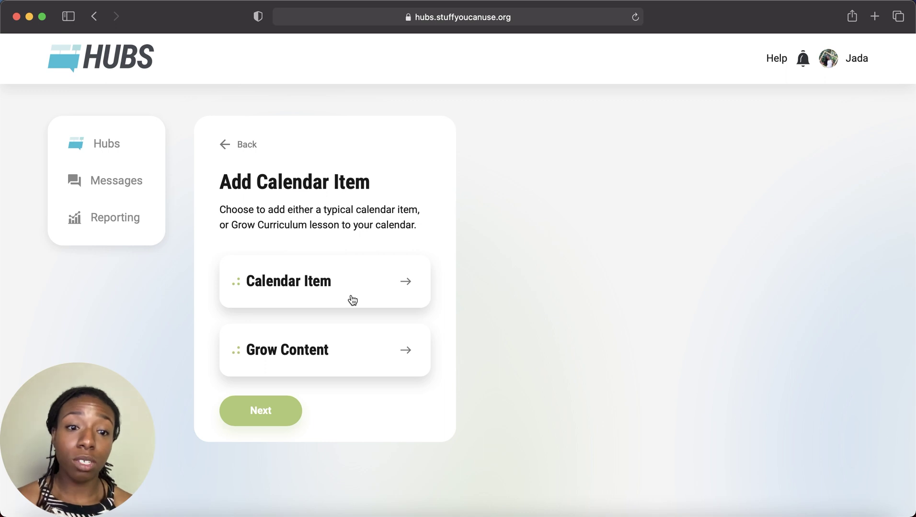
pyautogui.scroll(-2, 350, 300)
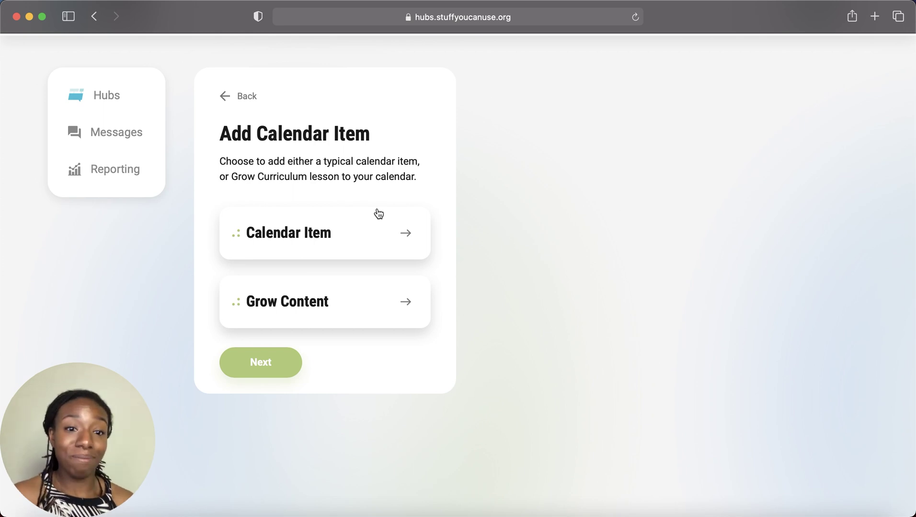
pyautogui.click(379, 213)
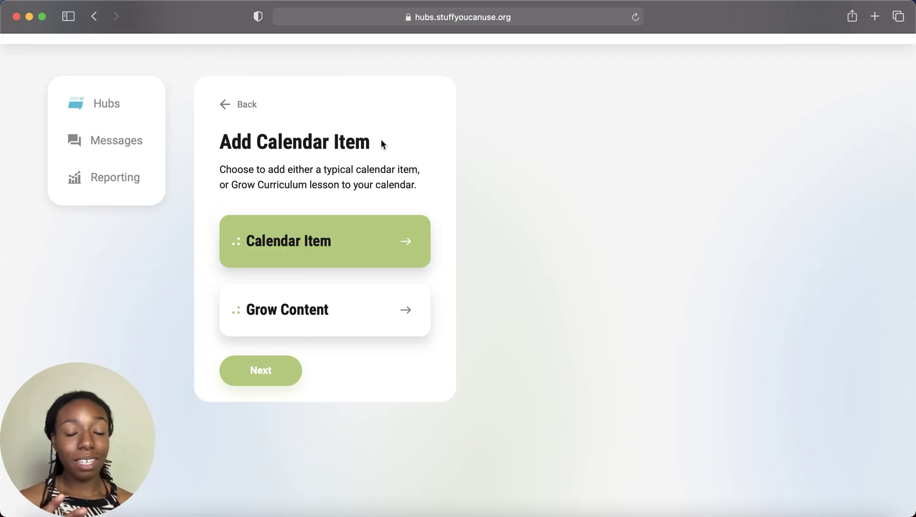